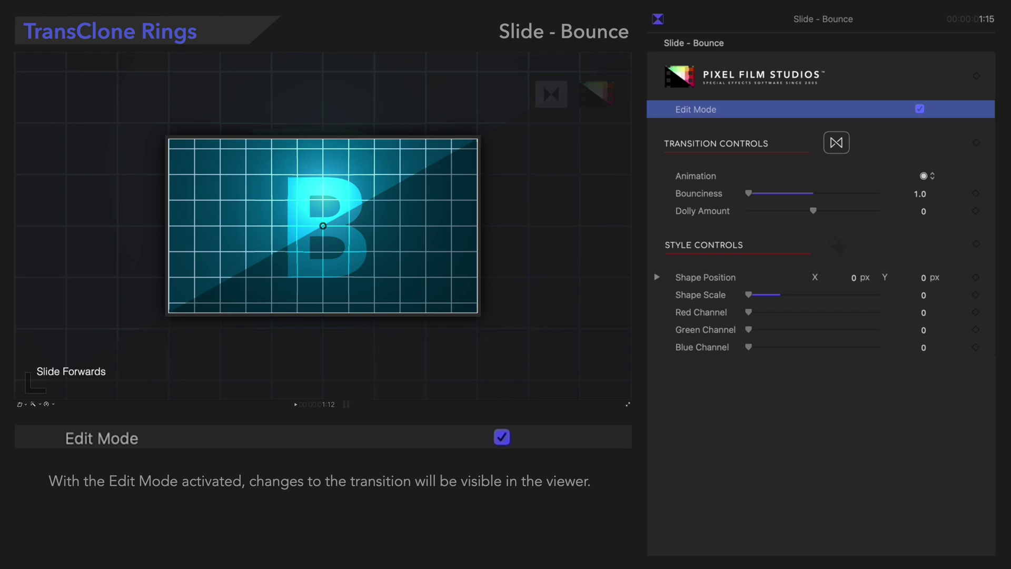
# - Exit edit mode for a full preview, then set Slide - Bounce's Animation direction to up
pyautogui.click(920, 109)
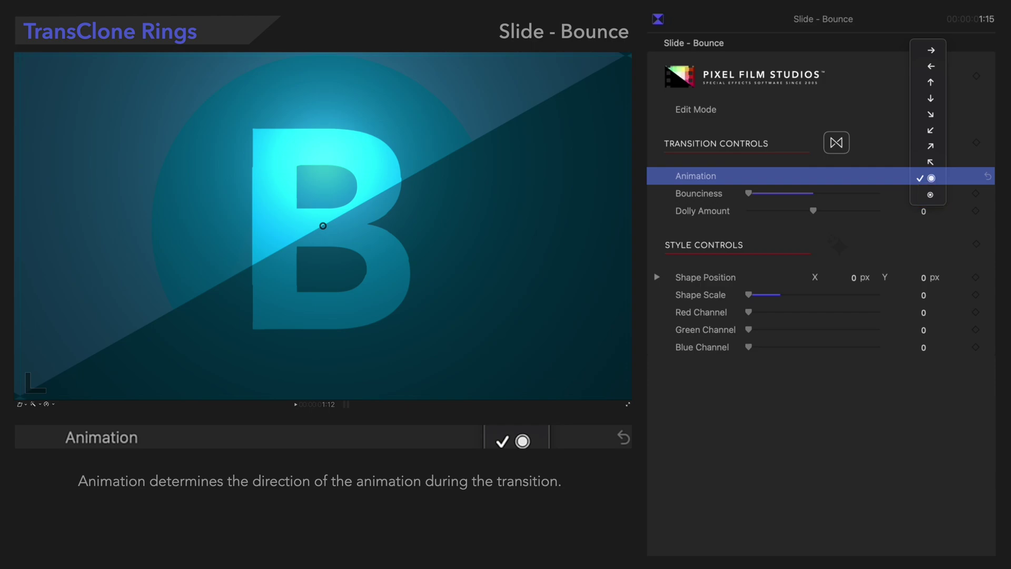
pyautogui.click(931, 83)
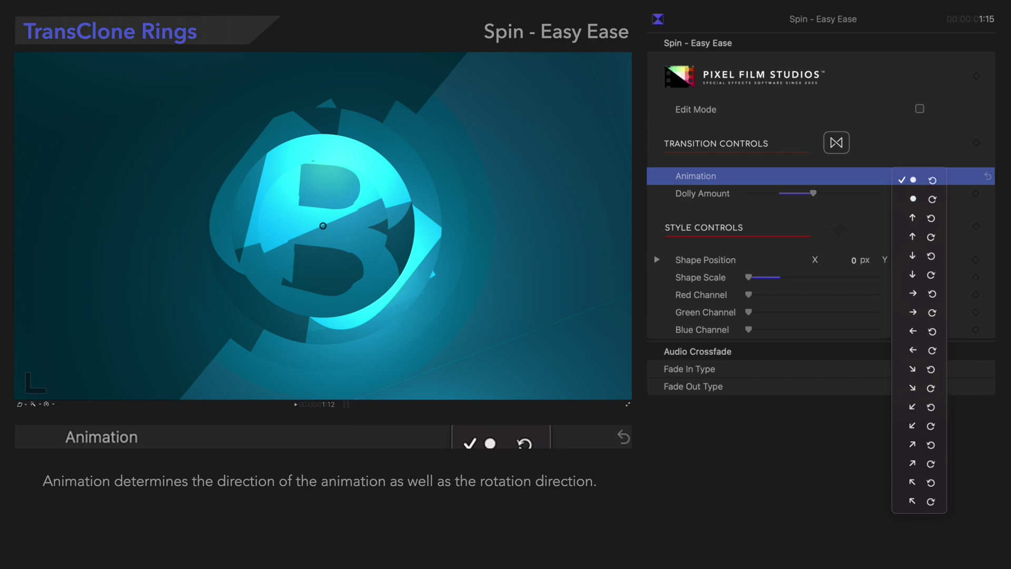
# - Set Spin - Easy Ease's Animation to the up arrow with counterclockwise rotation
pyautogui.click(932, 219)
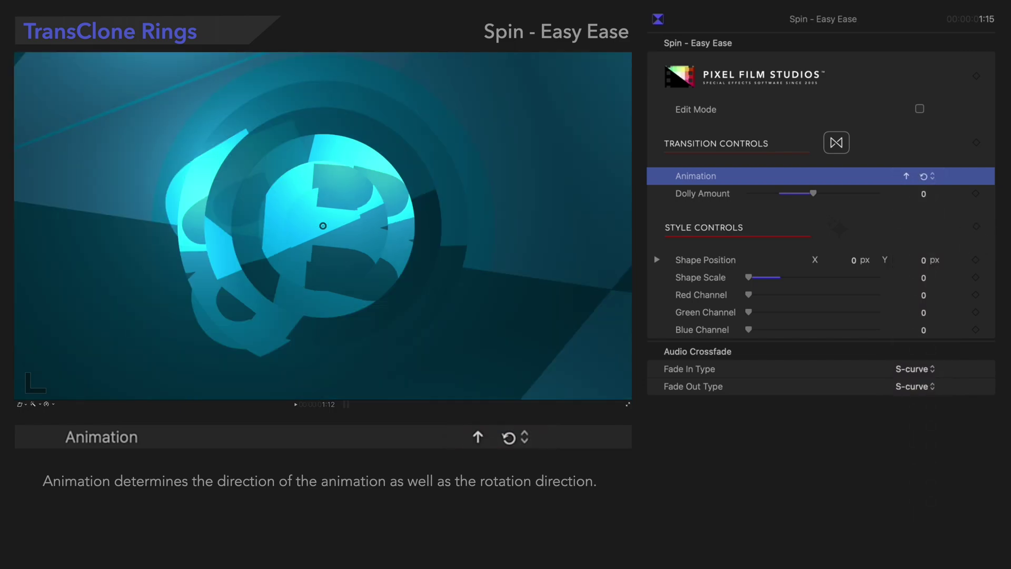